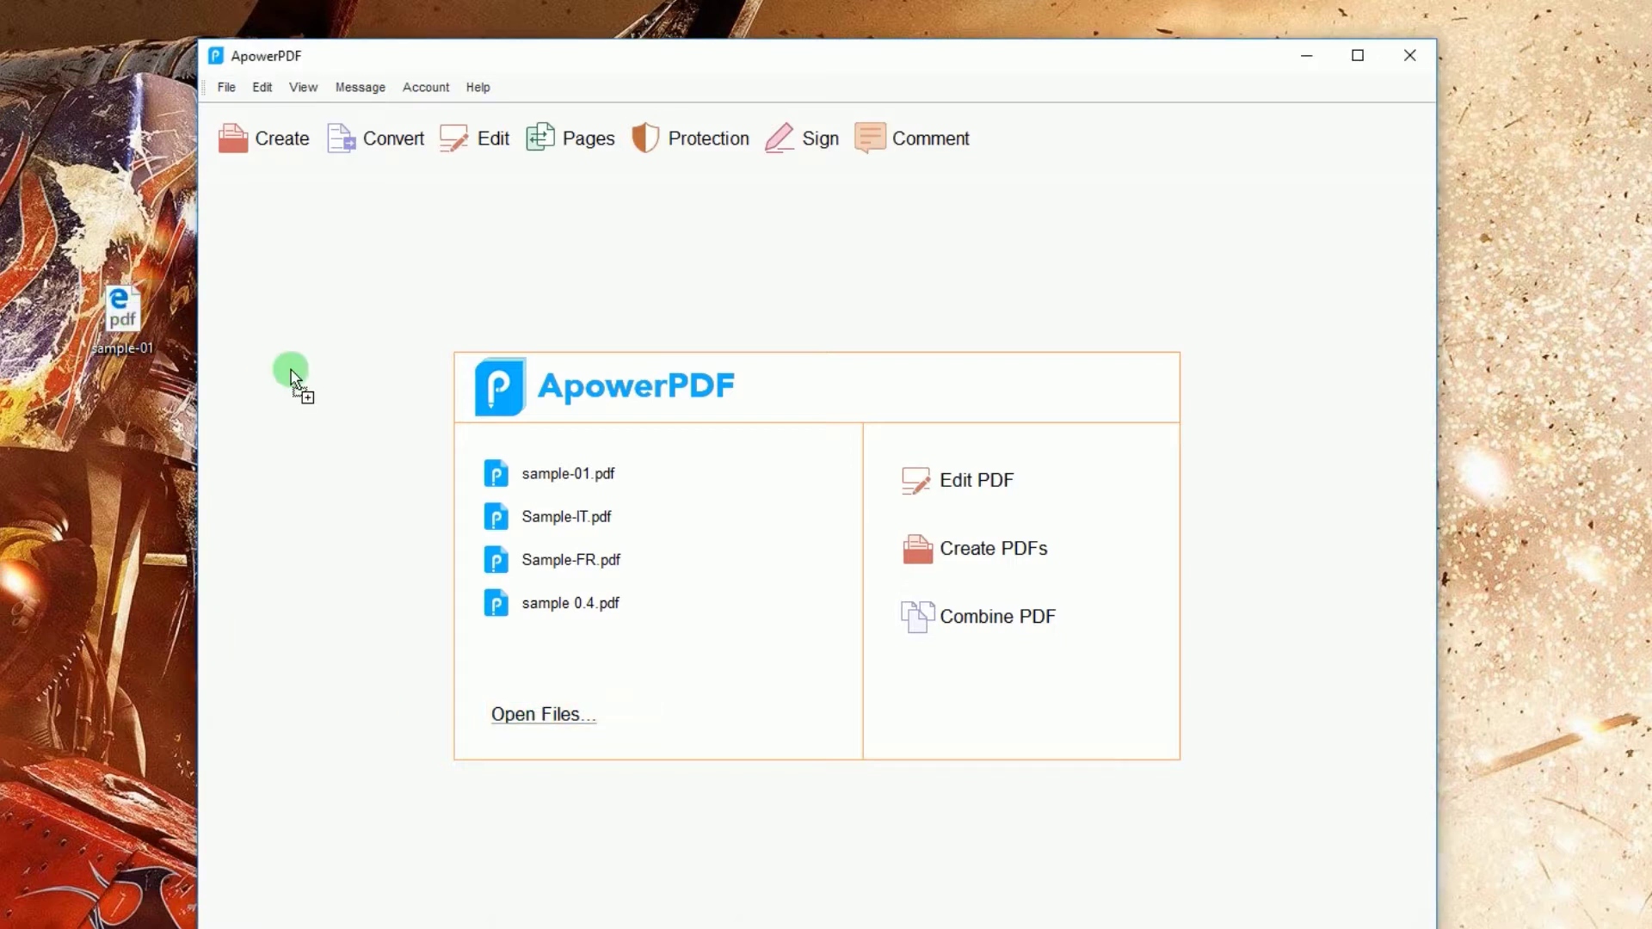
Load sample-01.pdf and insert a page-number placeholder into a new header/footer's right footer
{"action": "left_click_drag", "start_coordinate": [119, 308], "coordinate": [372, 411]}
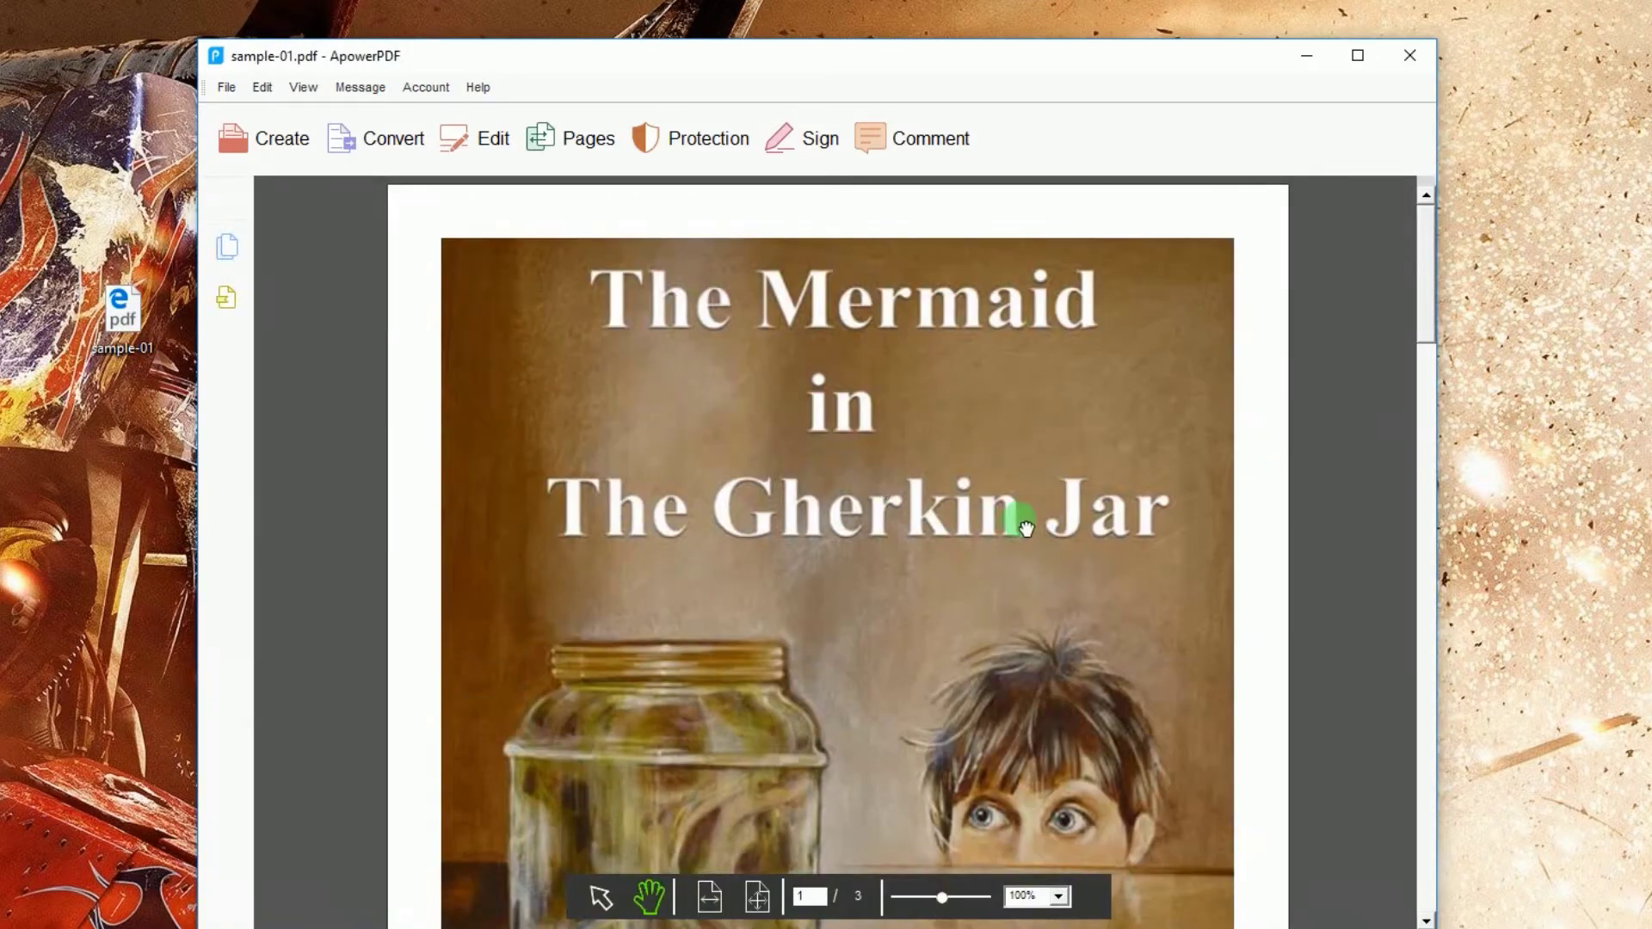
{"action": "scroll", "coordinate": [1021, 523], "scroll_direction": "down", "scroll_amount": 3}
{"action": "scroll", "coordinate": [1019, 521], "scroll_direction": "down", "scroll_amount": 1}
{"action": "scroll", "coordinate": [1018, 521], "scroll_direction": "up", "scroll_amount": 1}
{"action": "scroll", "coordinate": [1027, 526], "scroll_direction": "down", "scroll_amount": 3}
{"action": "left_click_drag", "start_coordinate": [1425, 478], "coordinate": [1420, 323]}
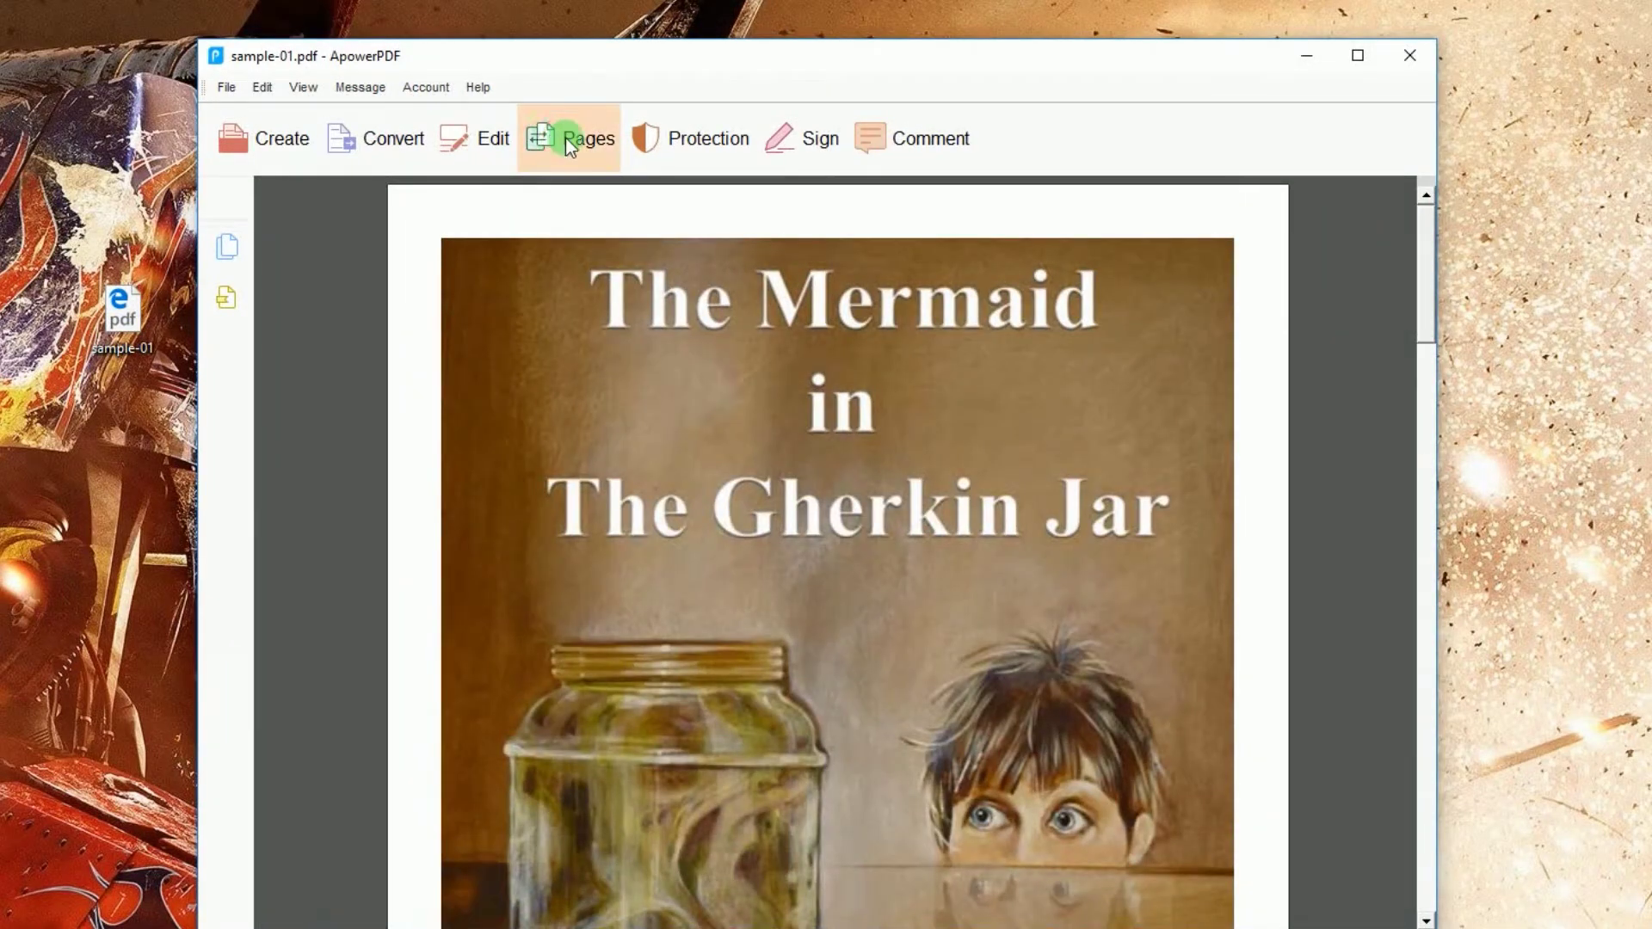
{"action": "left_click", "coordinate": [568, 142]}
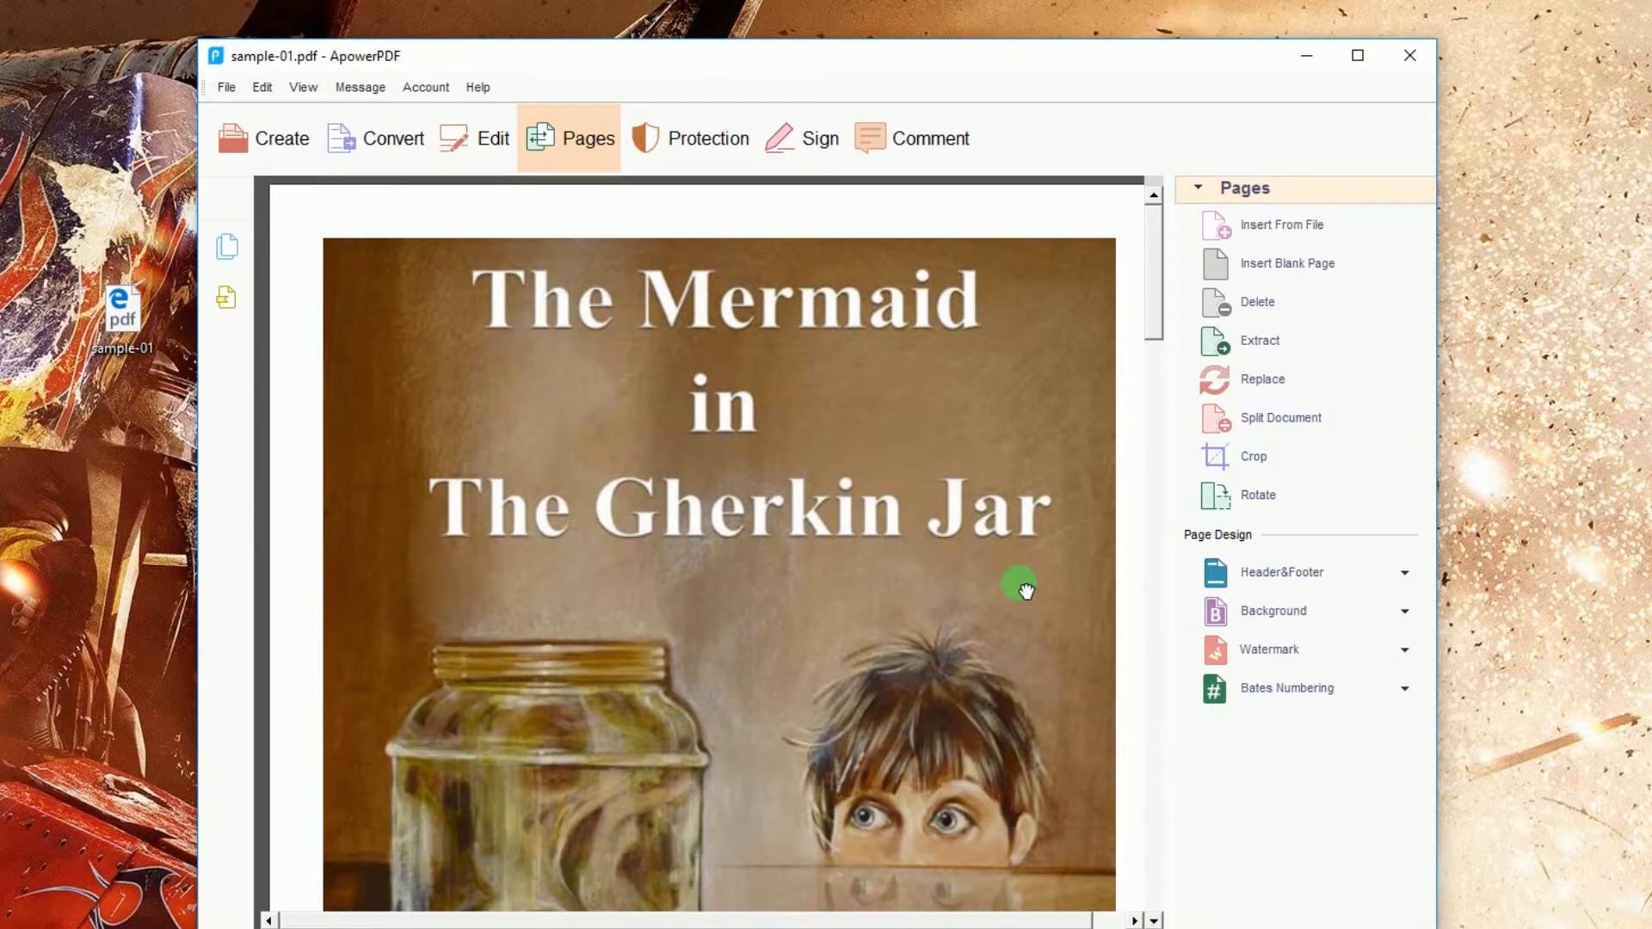
{"action": "left_click", "coordinate": [1317, 583]}
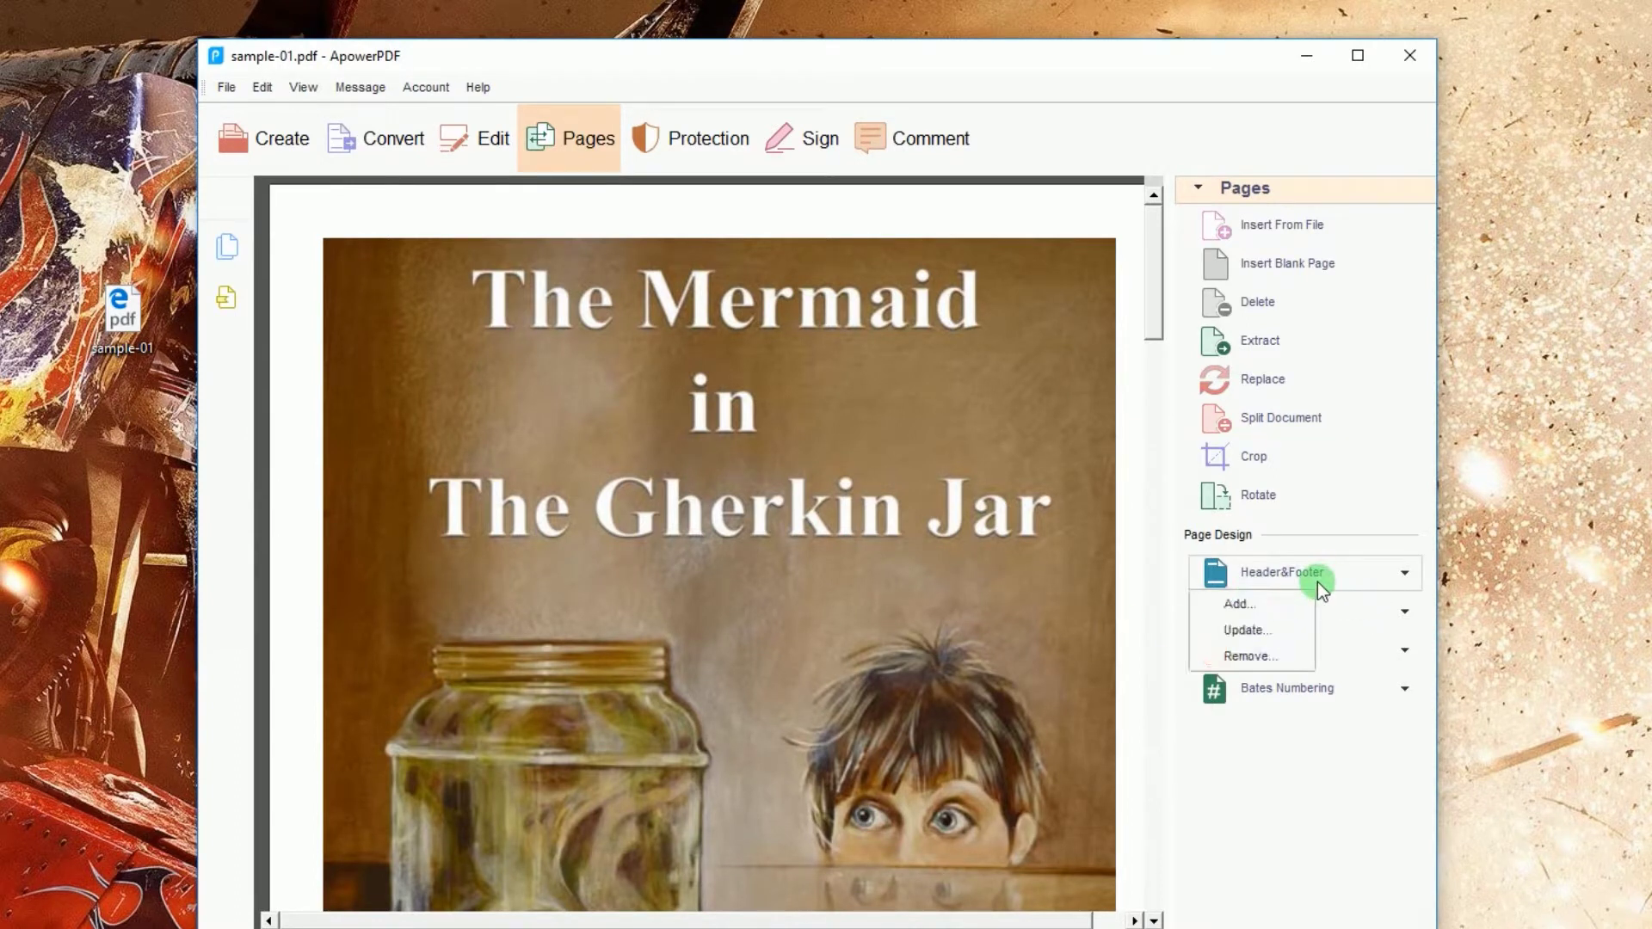
{"action": "left_click", "coordinate": [1237, 606]}
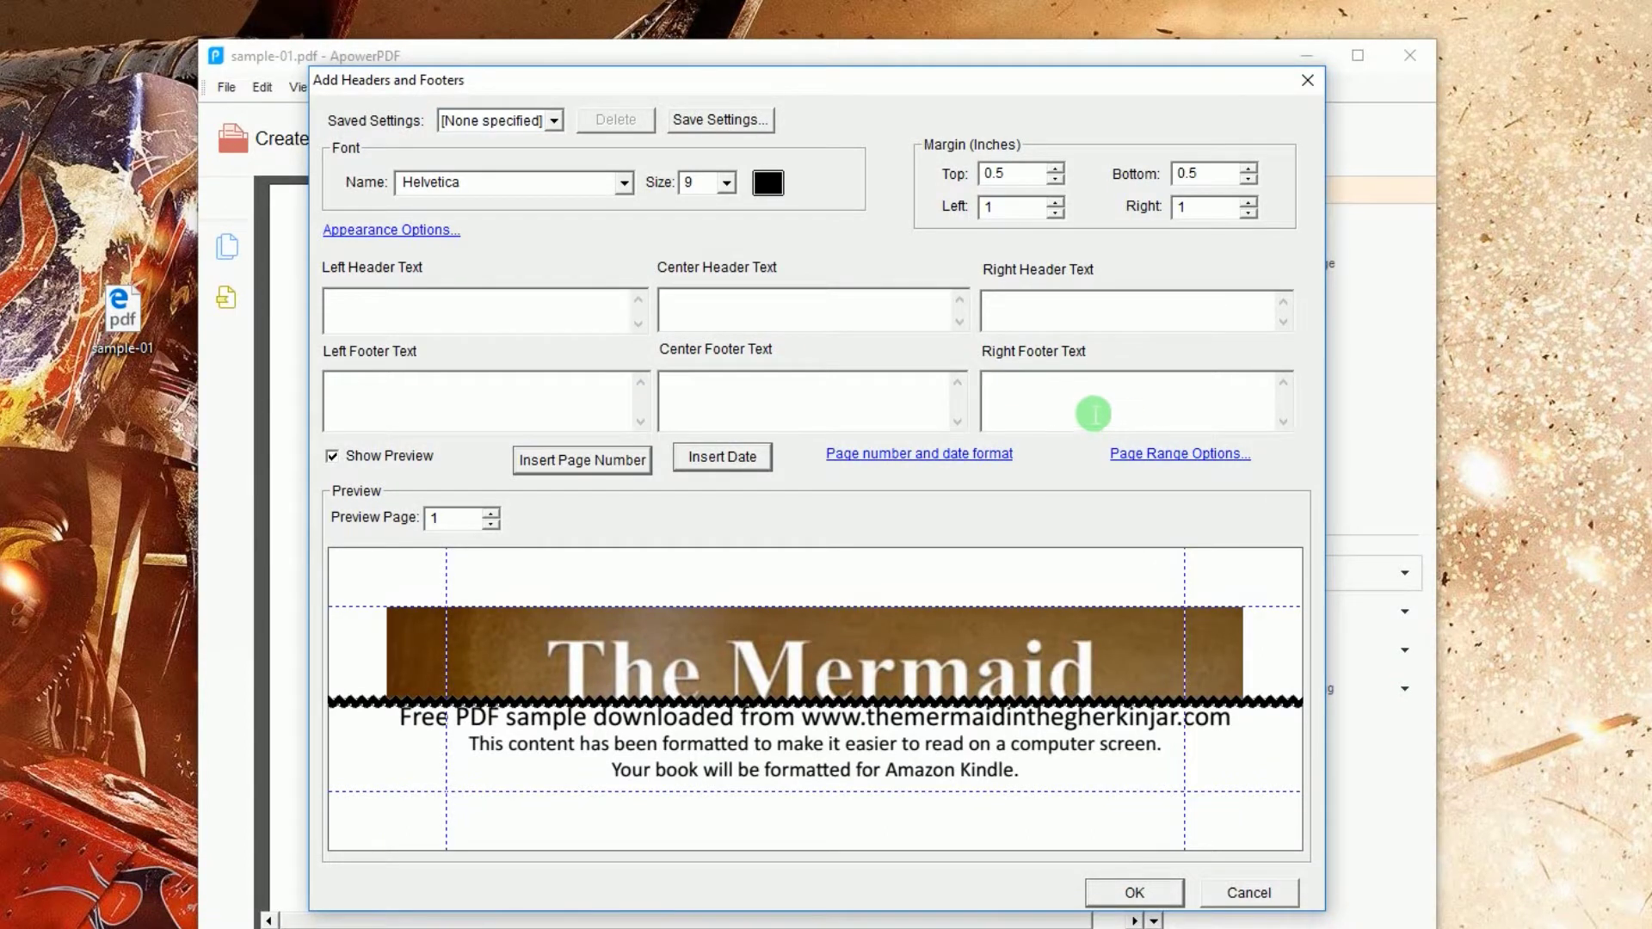
{"action": "left_click", "coordinate": [546, 470]}
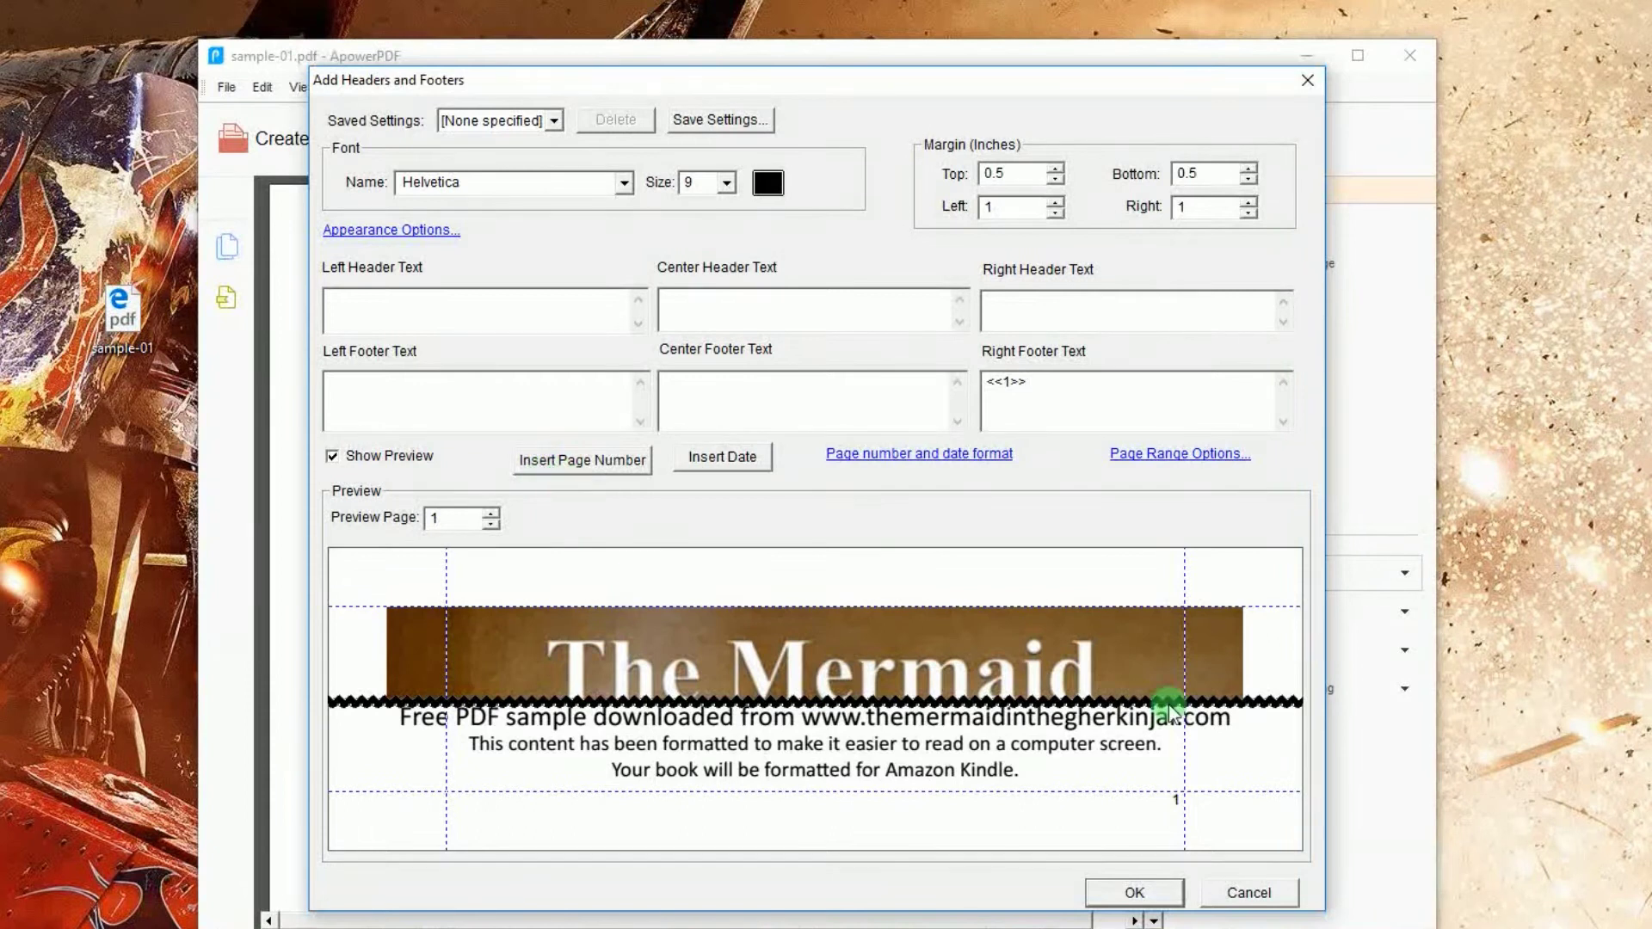
Apply the bottom-right page-number footer to sample-01 and open it in the browser
{"action": "left_click", "coordinate": [1136, 898]}
{"action": "scroll", "coordinate": [900, 310], "scroll_direction": "down", "scroll_amount": 10}
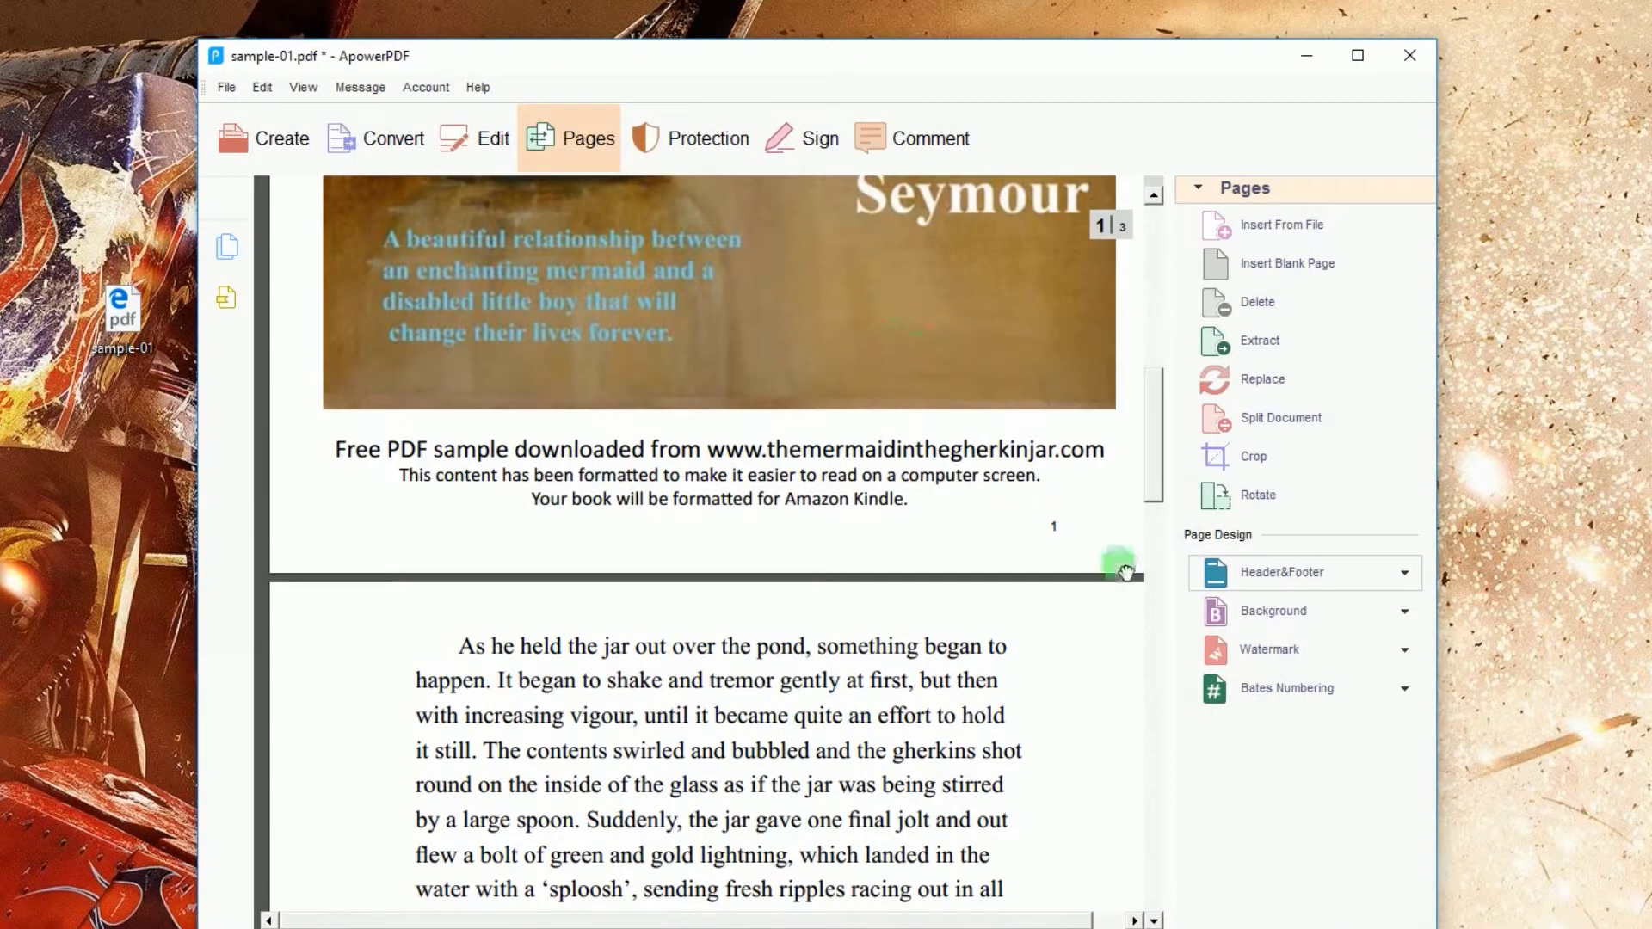
{"action": "scroll", "coordinate": [1060, 545], "scroll_direction": "down", "scroll_amount": 1}
{"action": "scroll", "coordinate": [1061, 548], "scroll_direction": "down", "scroll_amount": 2}
{"action": "scroll", "coordinate": [1061, 548], "scroll_direction": "down", "scroll_amount": 5}
{"action": "scroll", "coordinate": [1062, 542], "scroll_direction": "down", "scroll_amount": 3}
{"action": "scroll", "coordinate": [1062, 671], "scroll_direction": "down", "scroll_amount": 3}
{"action": "scroll", "coordinate": [1058, 661], "scroll_direction": "down", "scroll_amount": 3}
{"action": "scroll", "coordinate": [1059, 658], "scroll_direction": "down", "scroll_amount": 1}
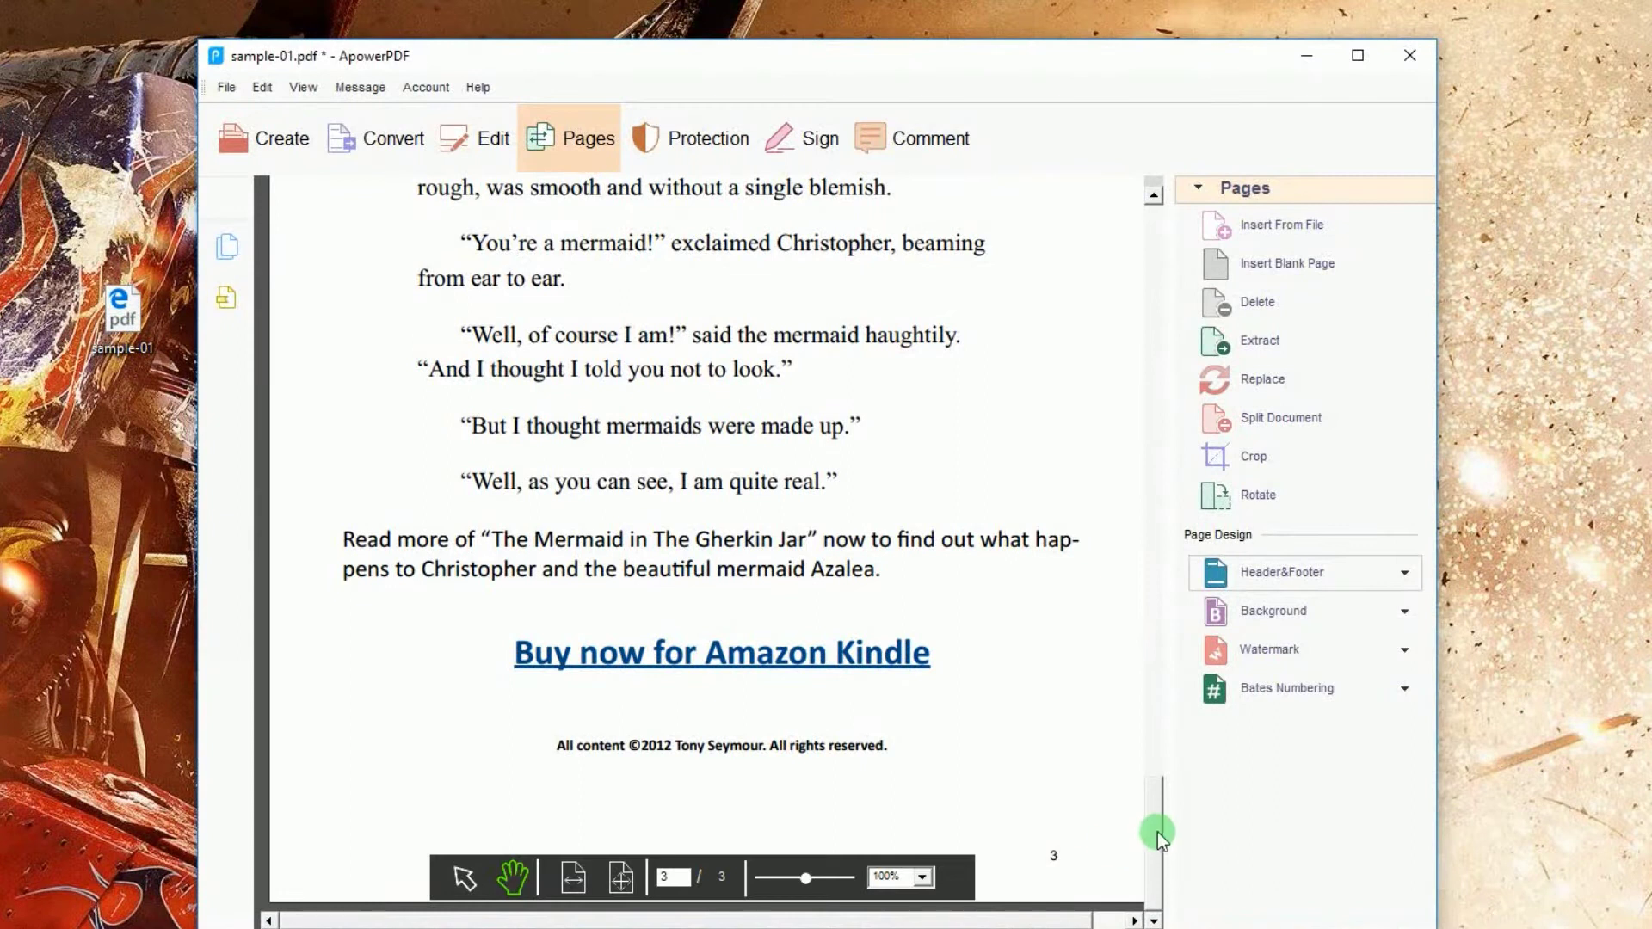
{"action": "left_click_drag", "start_coordinate": [1154, 833], "coordinate": [1148, 218]}
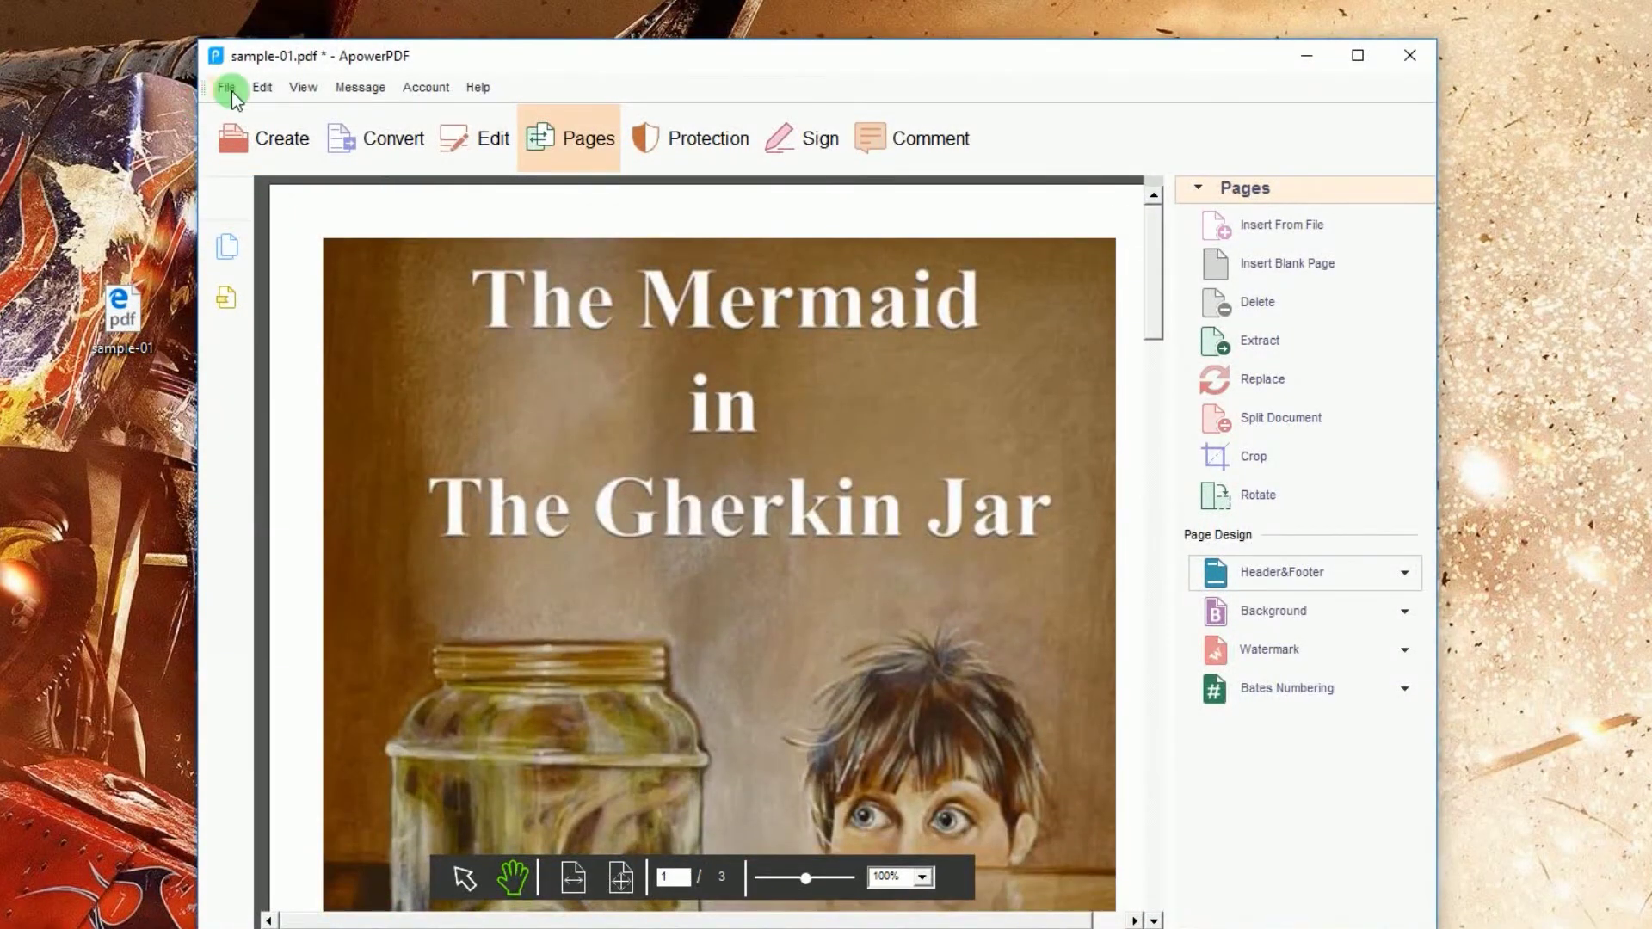
{"action": "left_click", "coordinate": [226, 88]}
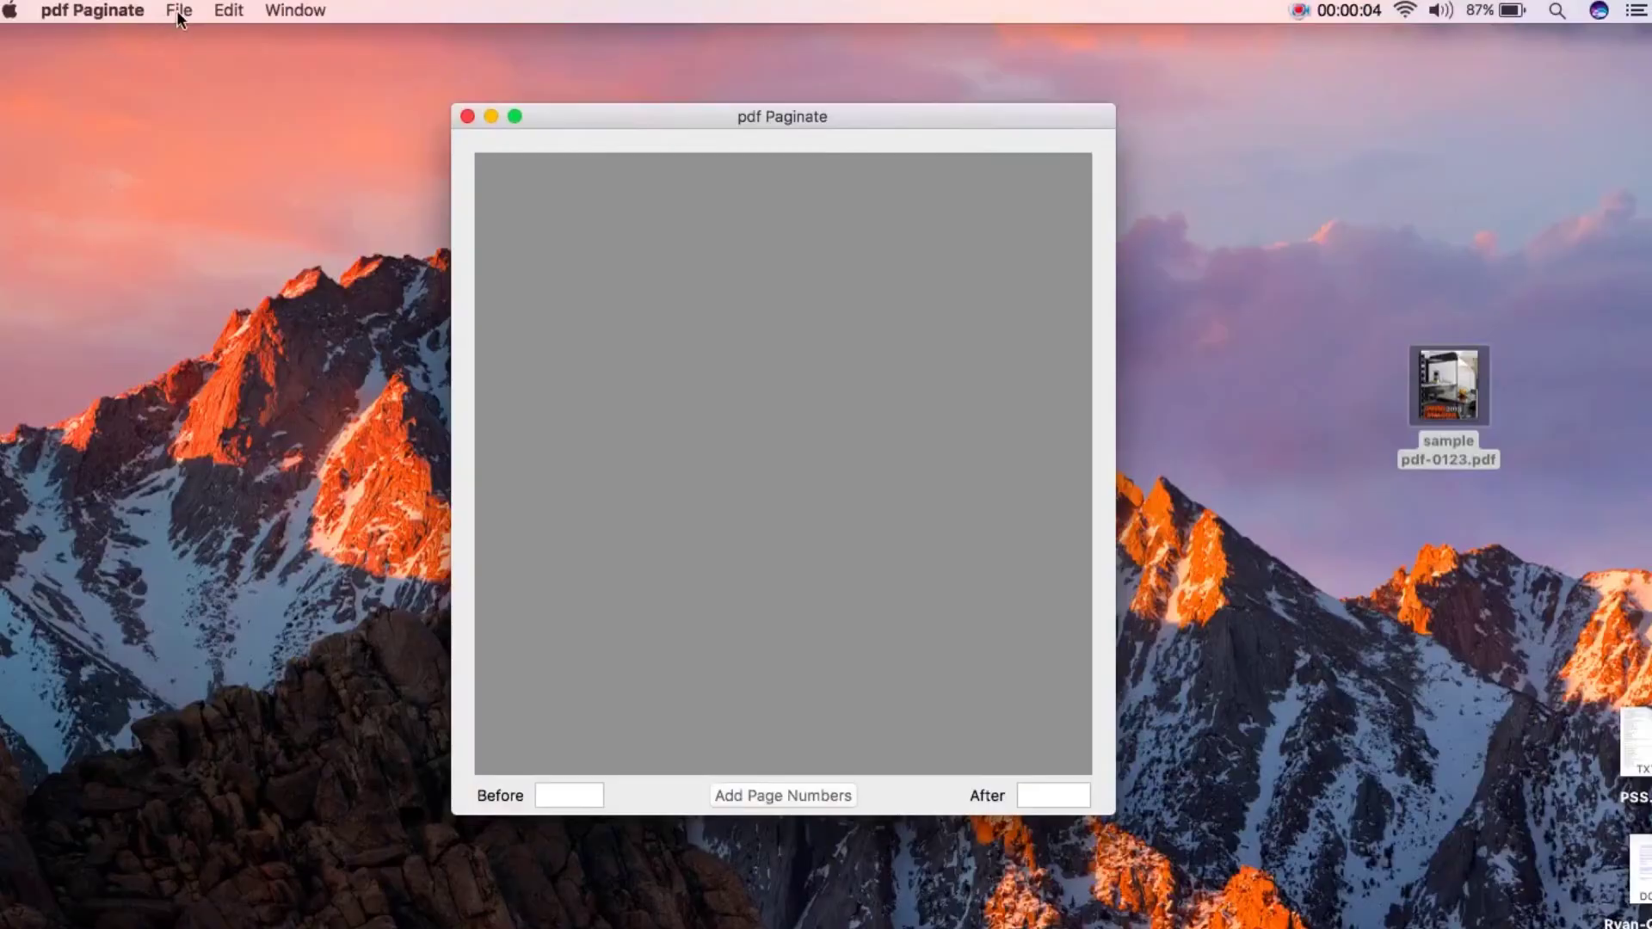
Open the Spring 2013 catalogue 'sample pdf-0123.pdf' in pdf Paginate
{"action": "left_click", "coordinate": [180, 16]}
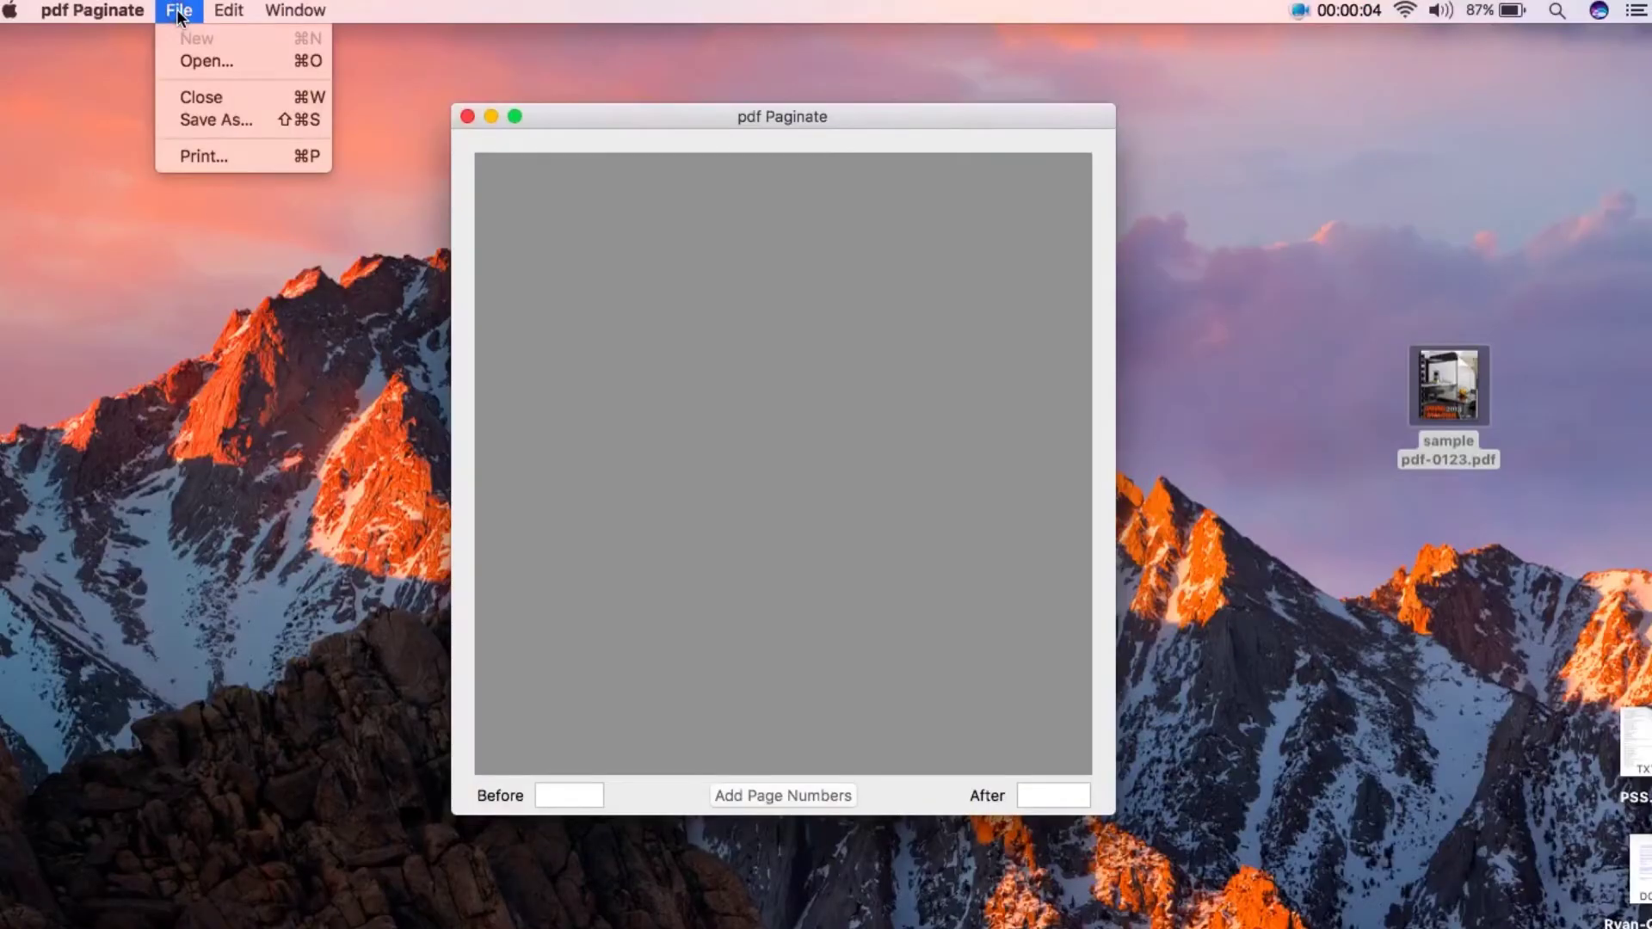
{"action": "left_click", "coordinate": [208, 63]}
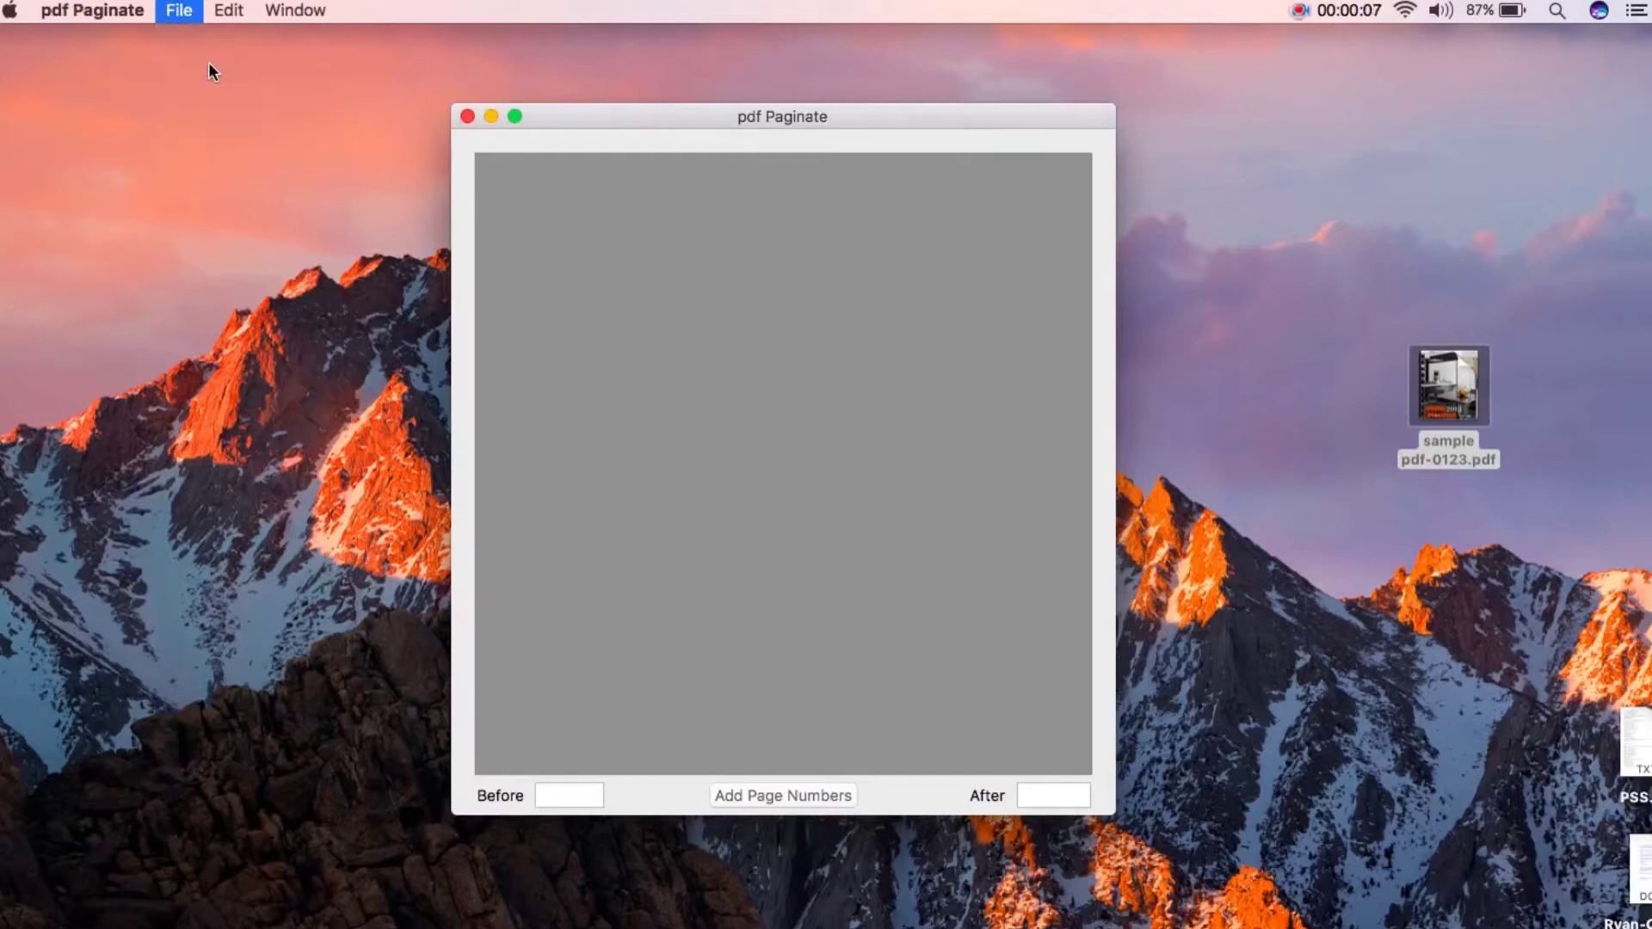
{"action": "left_click", "coordinate": [724, 262]}
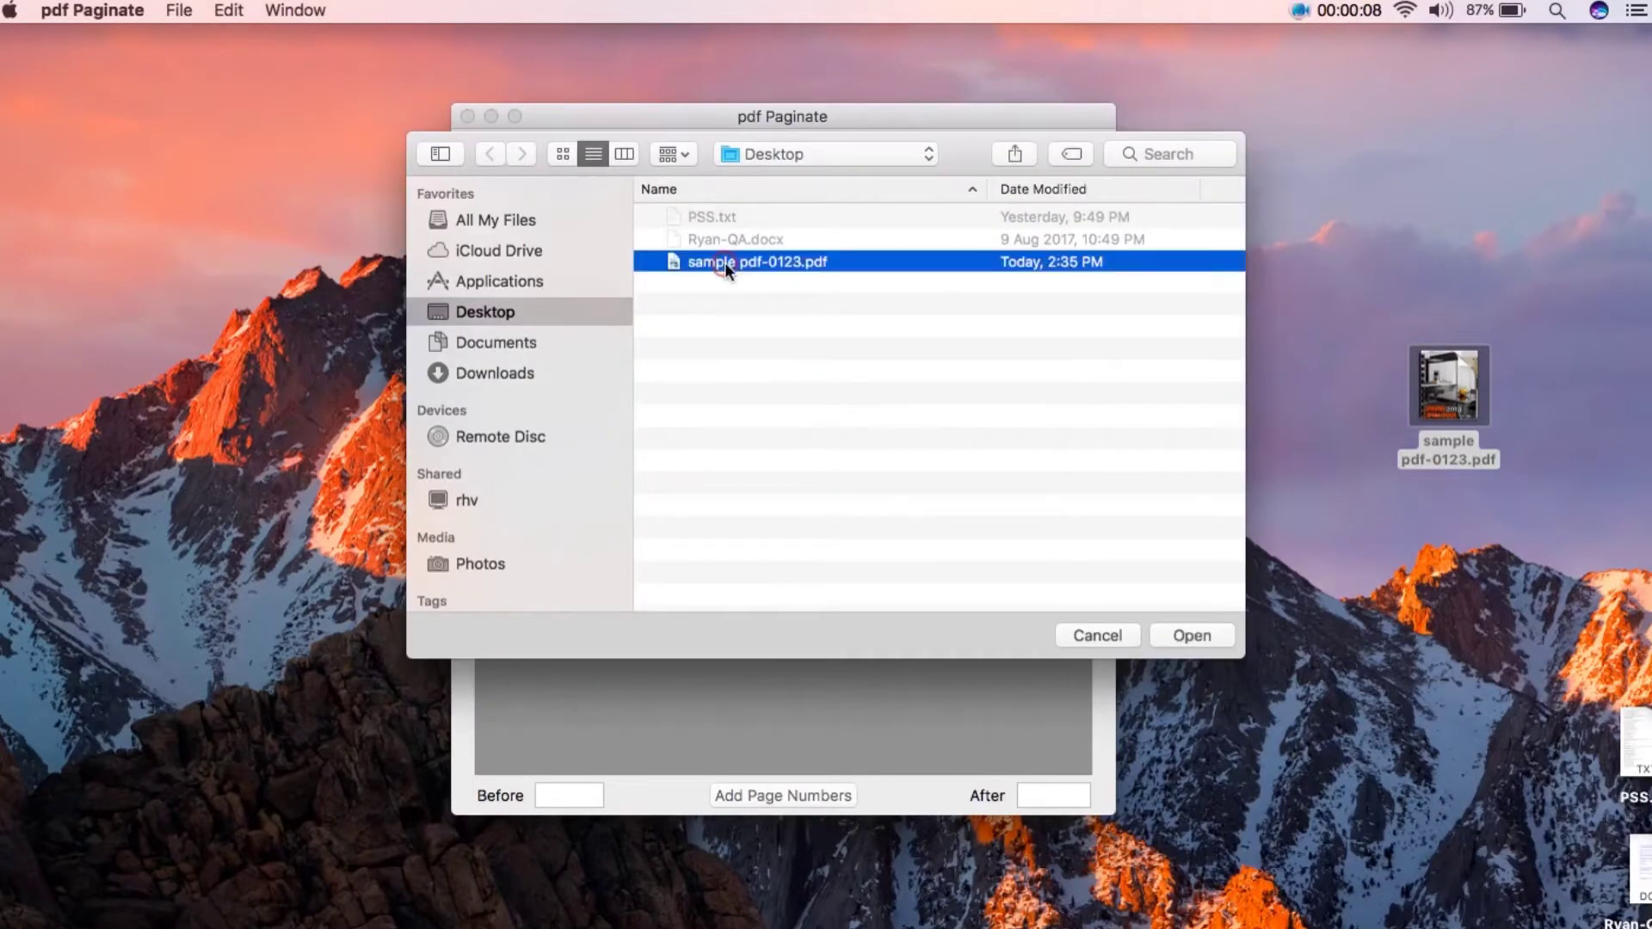
{"action": "left_click", "coordinate": [1202, 633]}
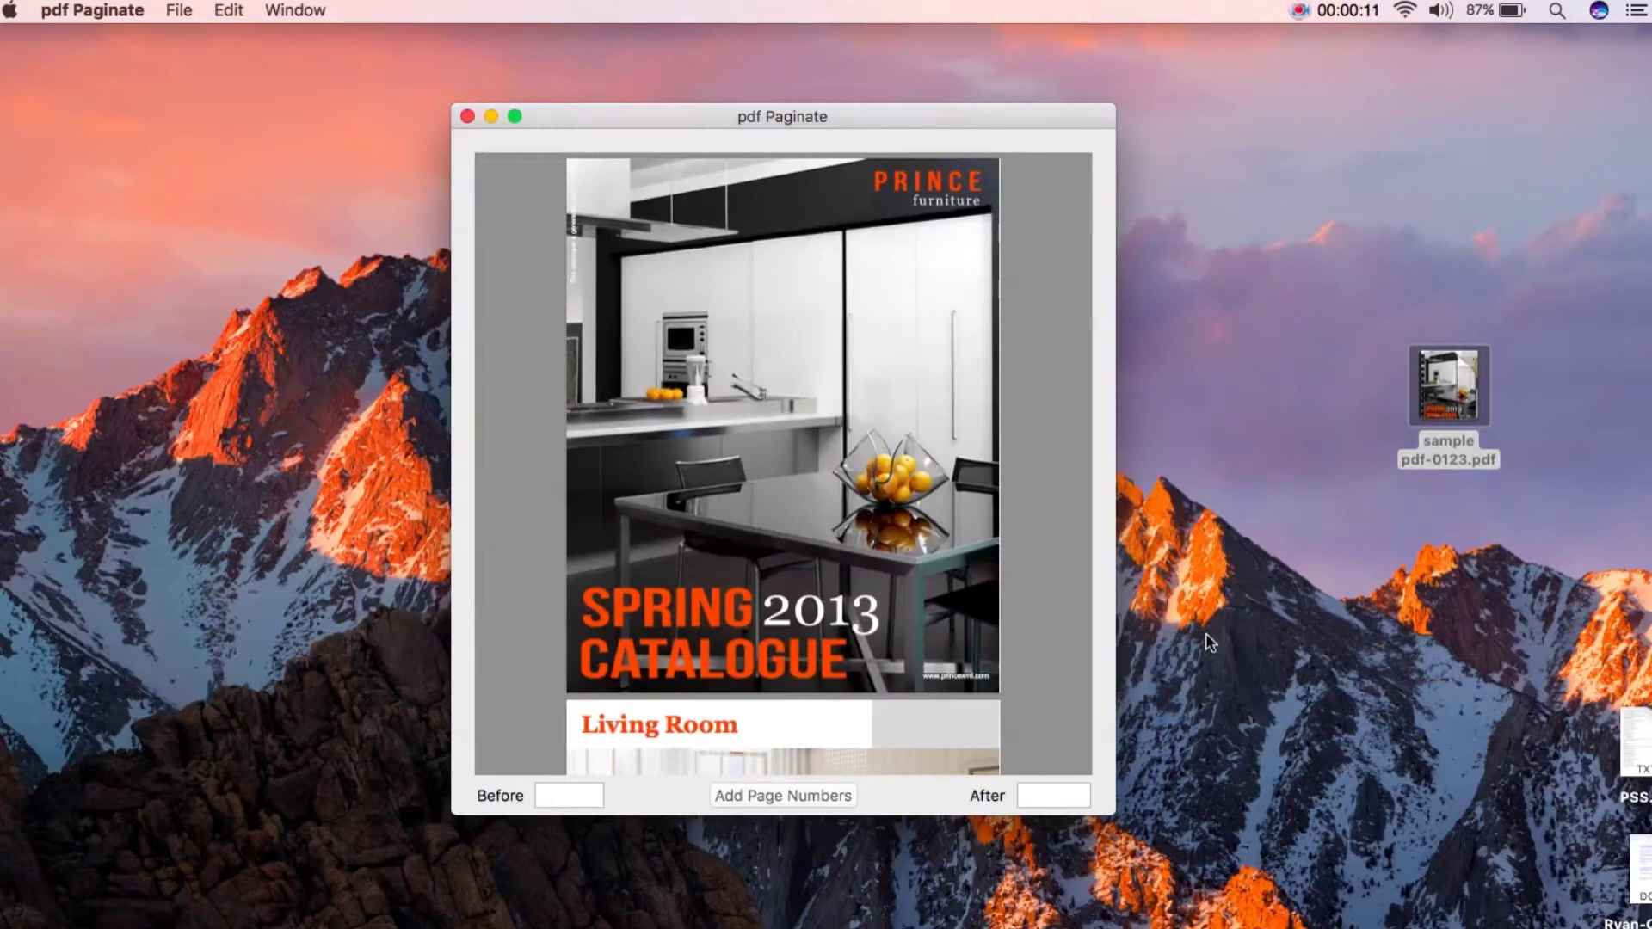
{"action": "scroll", "coordinate": [982, 385], "scroll_direction": "down", "scroll_amount": 10}
{"action": "scroll", "coordinate": [983, 385], "scroll_direction": "down", "scroll_amount": 5}
{"action": "scroll", "coordinate": [983, 385], "scroll_direction": "up", "scroll_amount": 3}
{"action": "scroll", "coordinate": [982, 385], "scroll_direction": "up", "scroll_amount": 10}
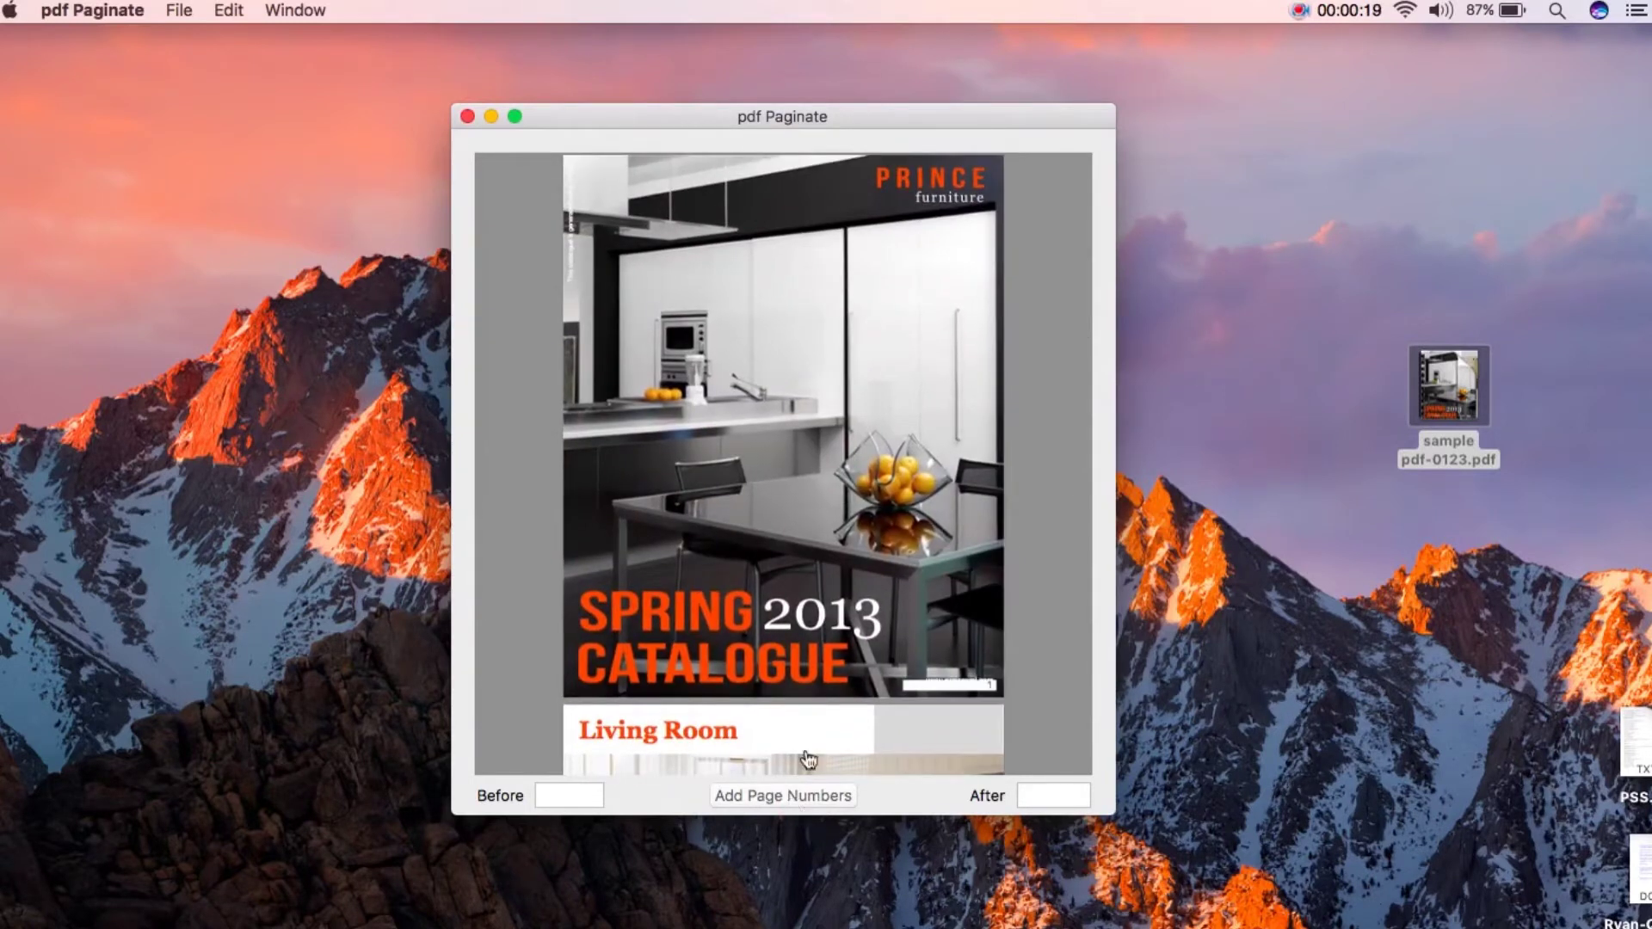
{"action": "scroll", "coordinate": [992, 305], "scroll_direction": "down", "scroll_amount": 3}
{"action": "scroll", "coordinate": [992, 304], "scroll_direction": "down", "scroll_amount": 3}
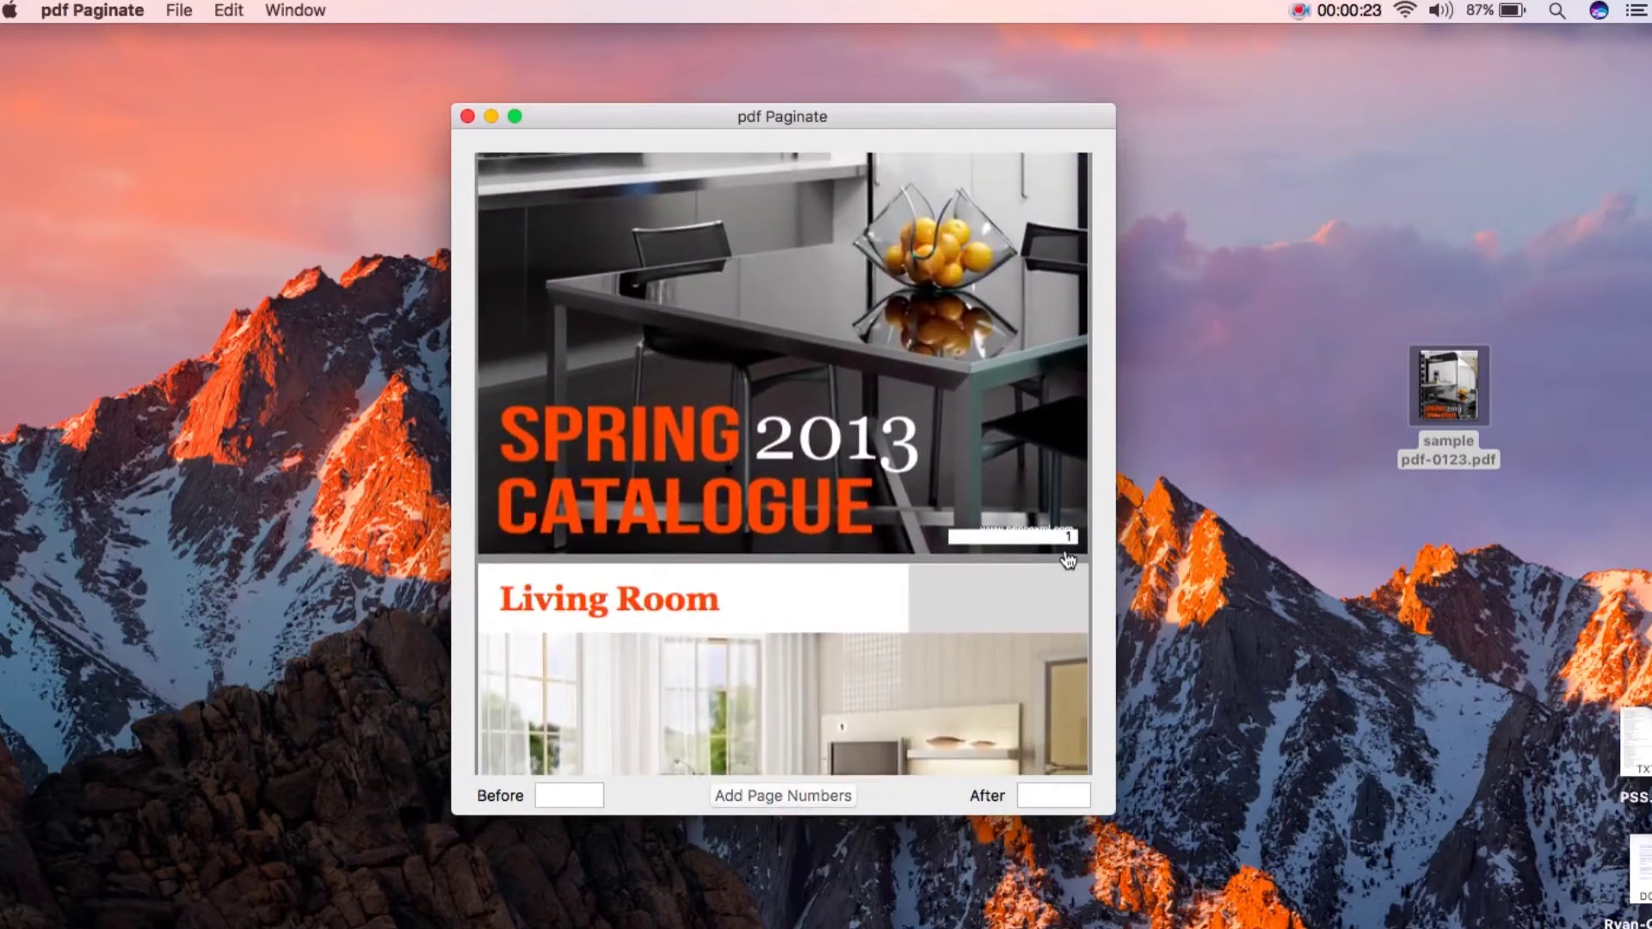
{"action": "scroll", "coordinate": [1066, 558], "scroll_direction": "down", "scroll_amount": 3}
{"action": "scroll", "coordinate": [1067, 559], "scroll_direction": "down", "scroll_amount": 3}
{"action": "scroll", "coordinate": [1067, 558], "scroll_direction": "down", "scroll_amount": 3}
{"action": "scroll", "coordinate": [1067, 559], "scroll_direction": "down", "scroll_amount": 3}
{"action": "scroll", "coordinate": [1067, 558], "scroll_direction": "down", "scroll_amount": 1}
{"action": "scroll", "coordinate": [1072, 605], "scroll_direction": "down", "scroll_amount": 3}
{"action": "scroll", "coordinate": [1071, 594], "scroll_direction": "down", "scroll_amount": 5}
{"action": "scroll", "coordinate": [1072, 594], "scroll_direction": "down", "scroll_amount": 2}
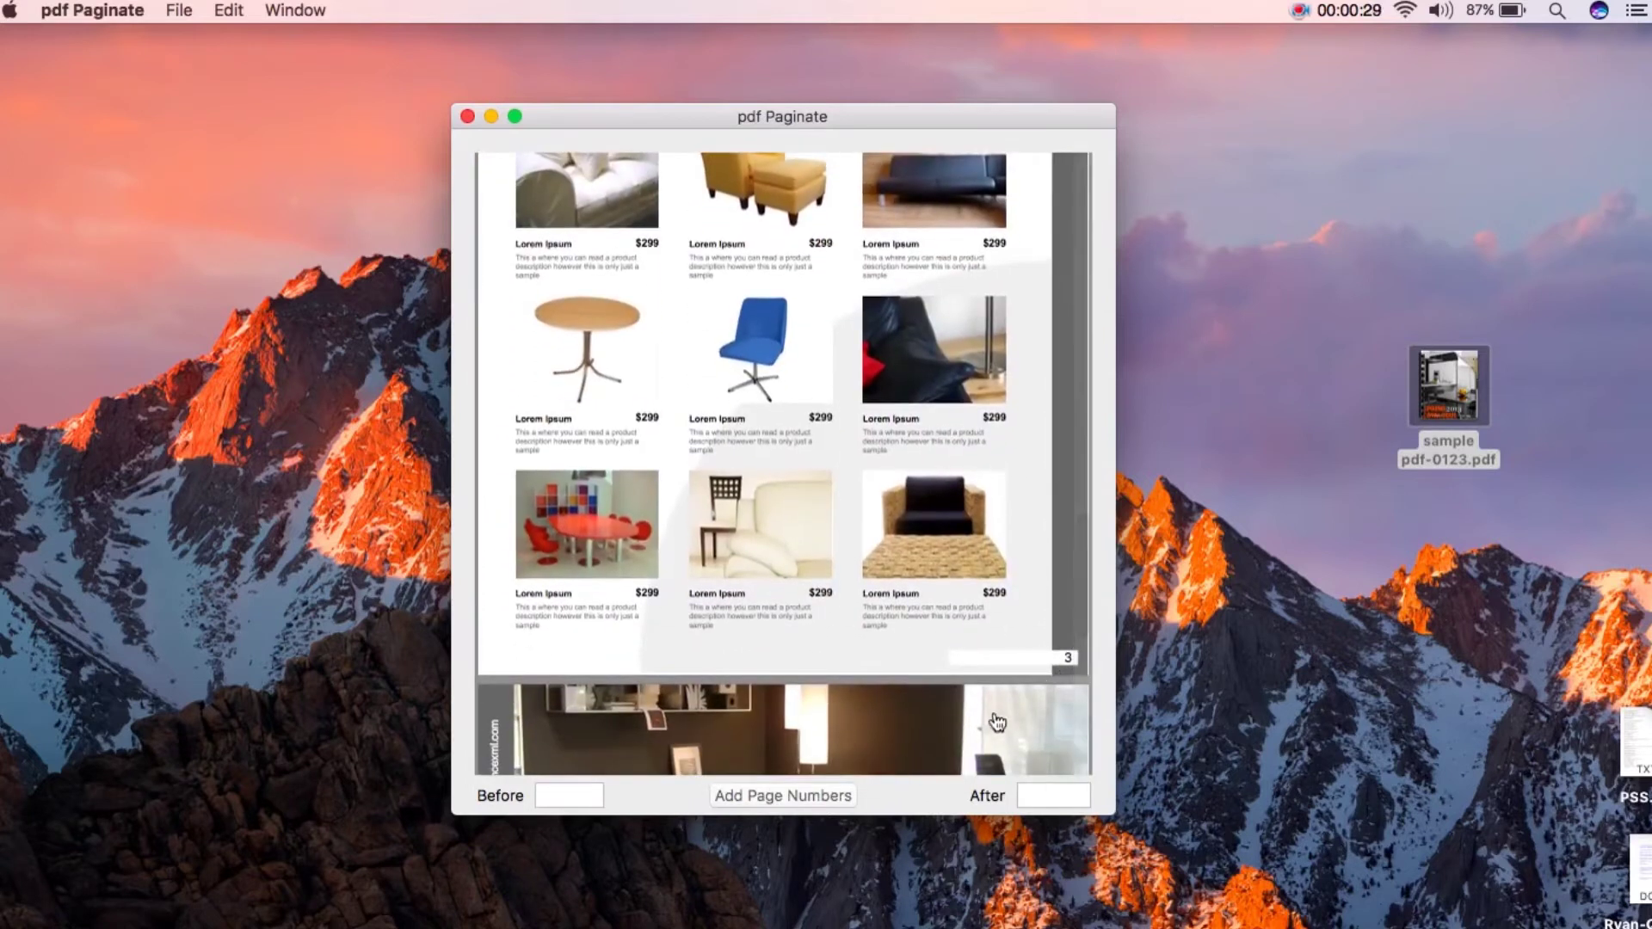
{"action": "scroll", "coordinate": [987, 724], "scroll_direction": "up", "scroll_amount": 1}
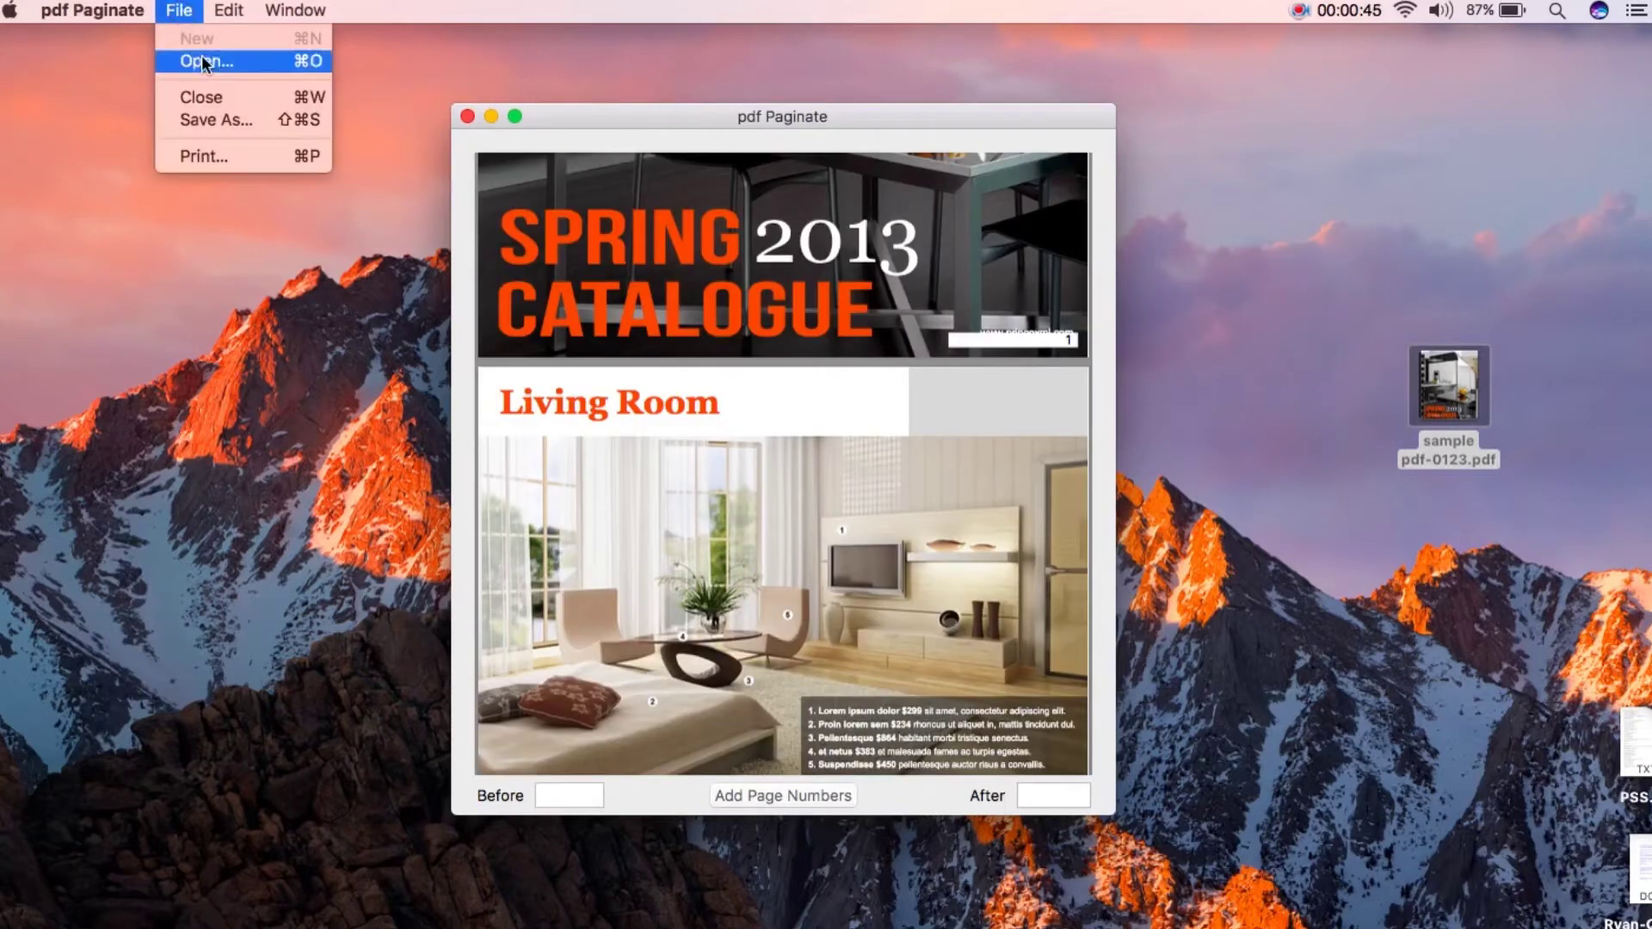
Save the numbered catalogue as sample-page.pdf and view it in Preview
{"action": "left_click", "coordinate": [222, 123]}
{"action": "type", "text": "sample-page"}
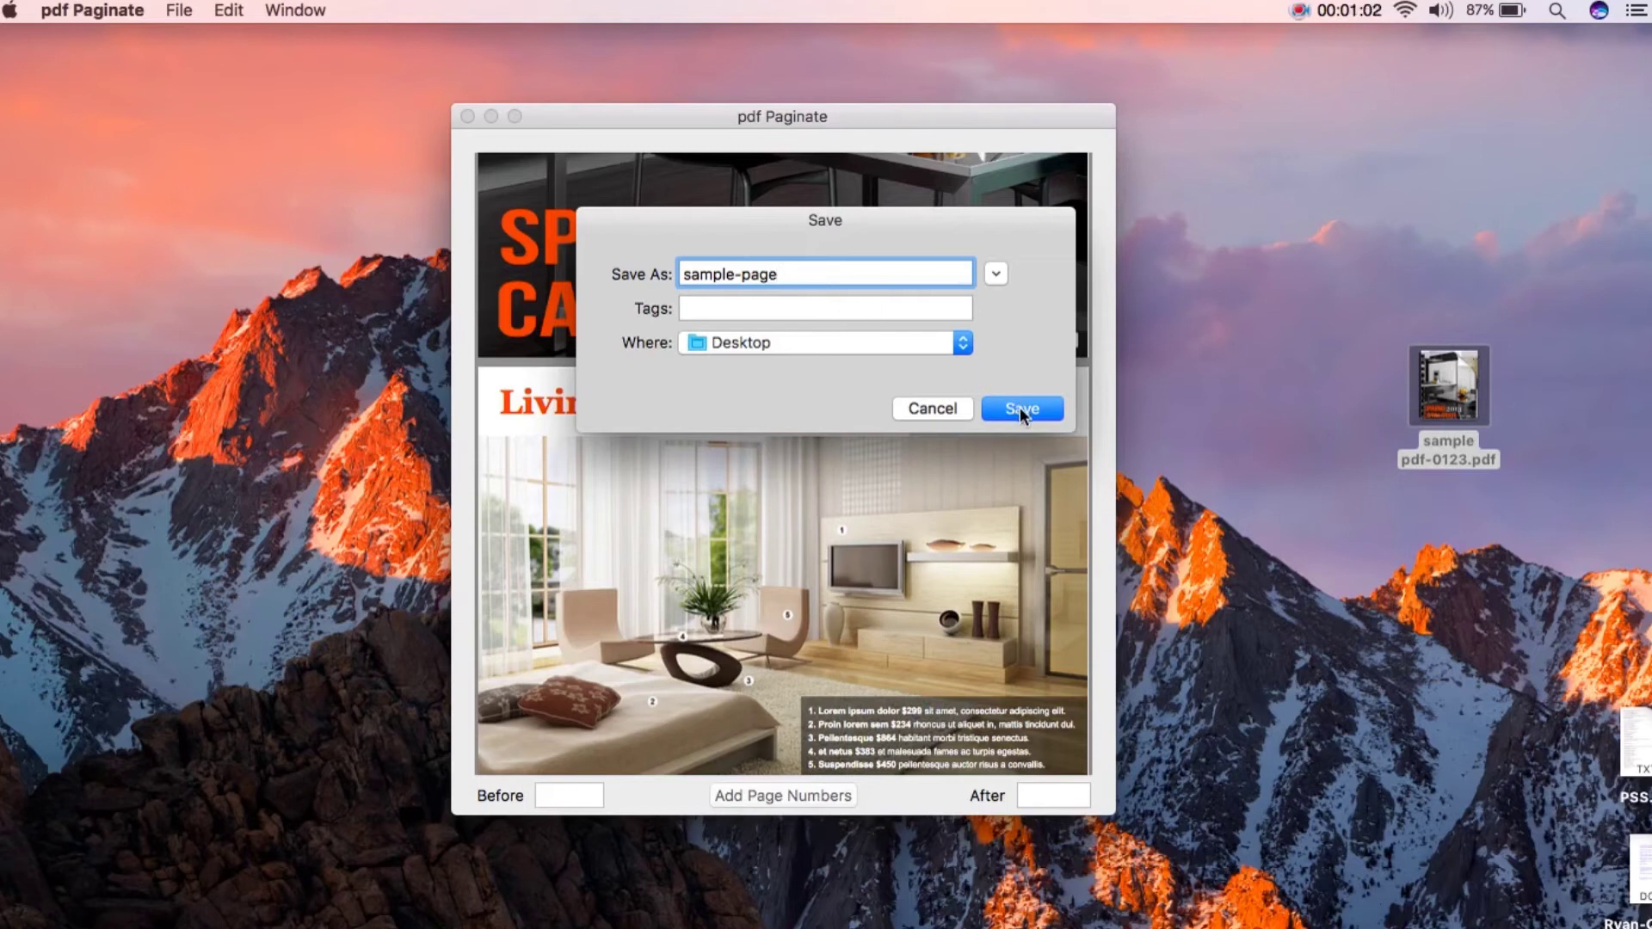
{"action": "left_click", "coordinate": [1021, 408]}
{"action": "double_click", "coordinate": [762, 360]}
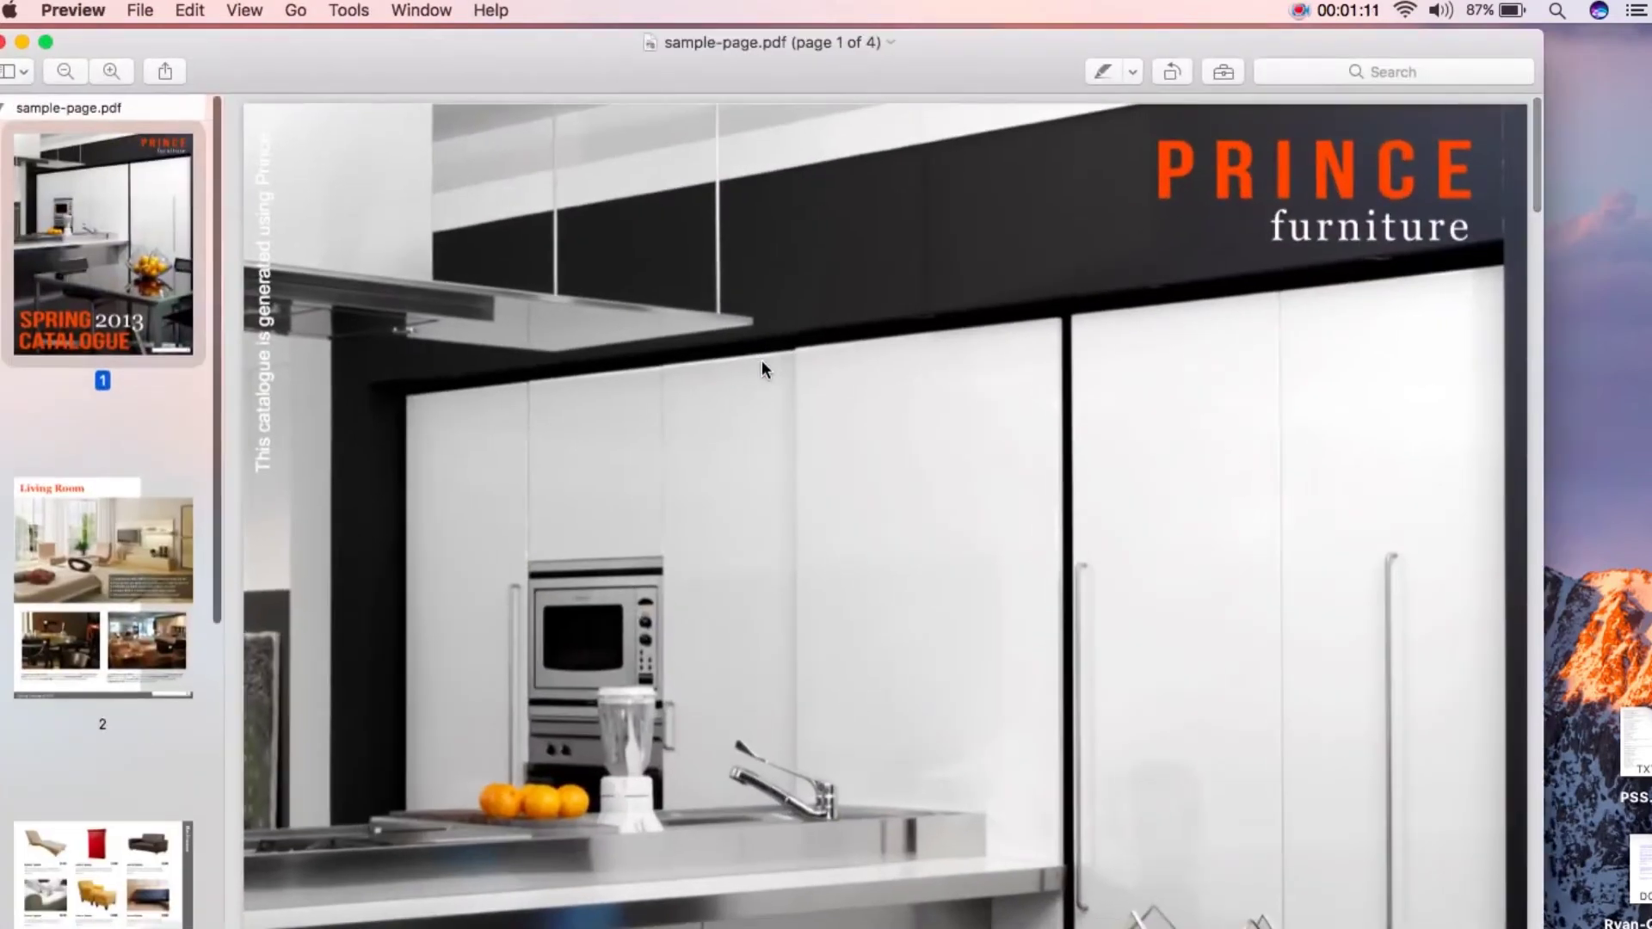
{"action": "scroll", "coordinate": [1085, 351], "scroll_direction": "down", "scroll_amount": 5}
{"action": "scroll", "coordinate": [1085, 350], "scroll_direction": "down", "scroll_amount": 3}
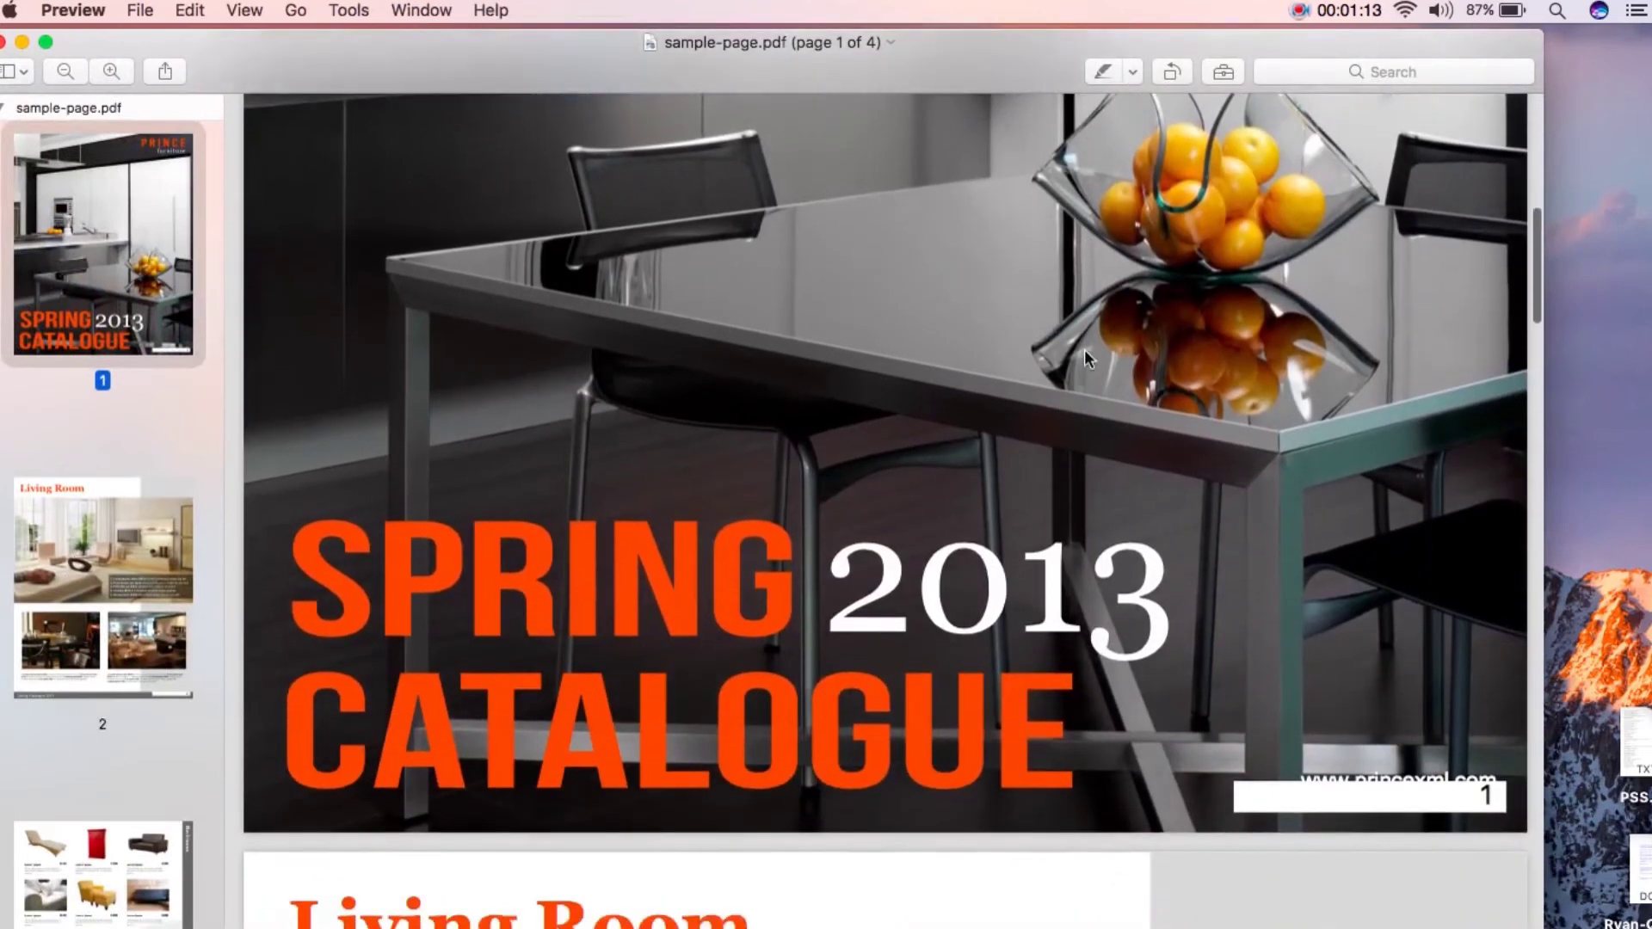